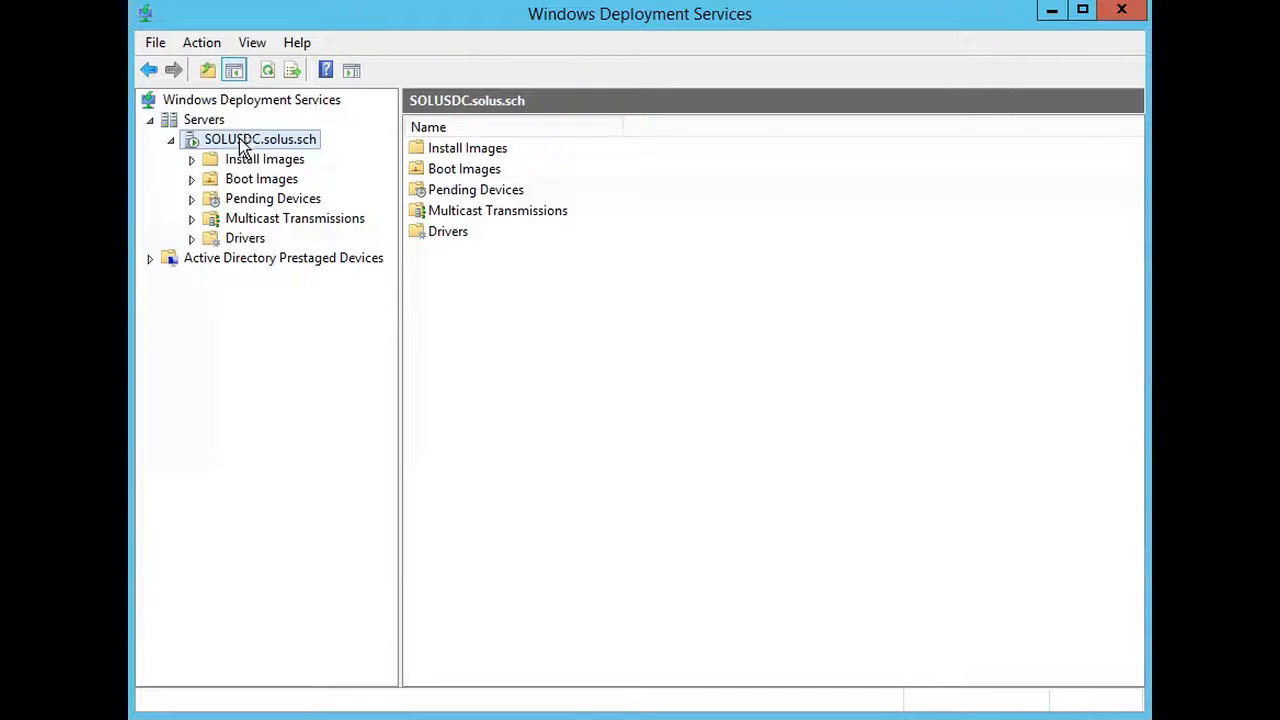
- Open the properties of the SOLUSDC.solus.sch server and review its PXE response policy
{"action": "right_click", "coordinate": [238, 140]}
{"action": "left_click", "coordinate": [272, 156]}
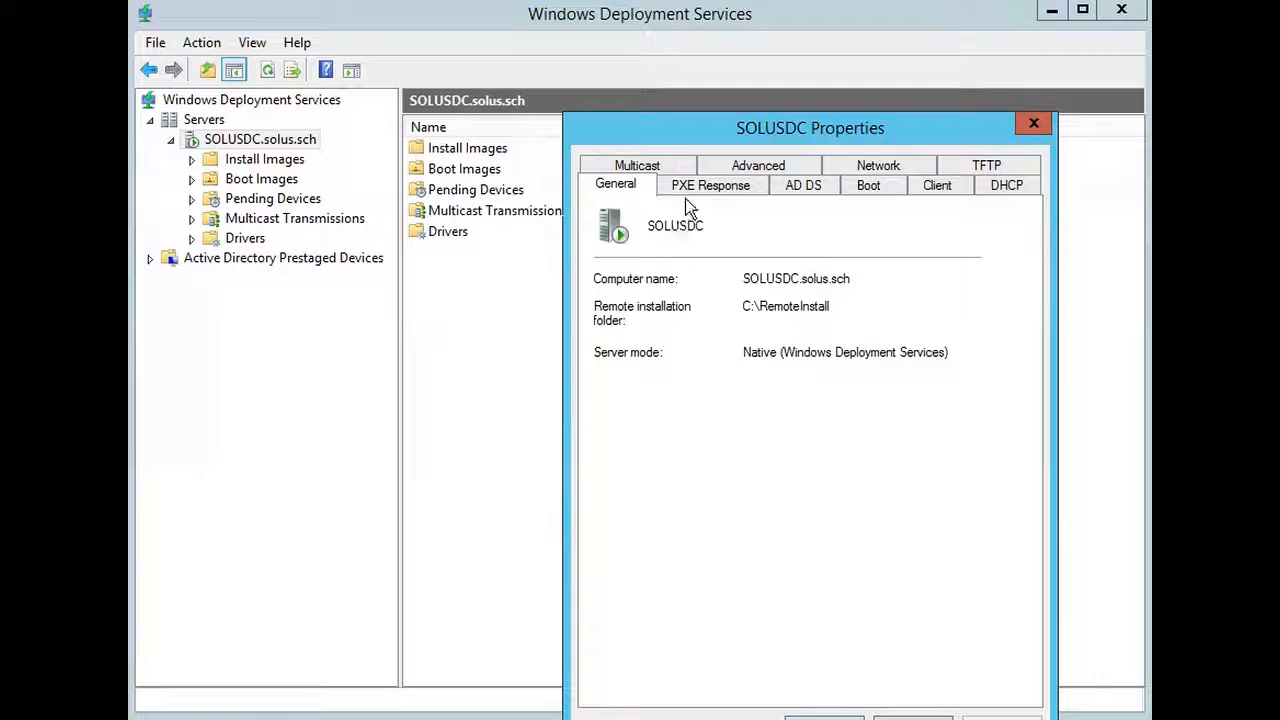
{"action": "left_click", "coordinate": [714, 187]}
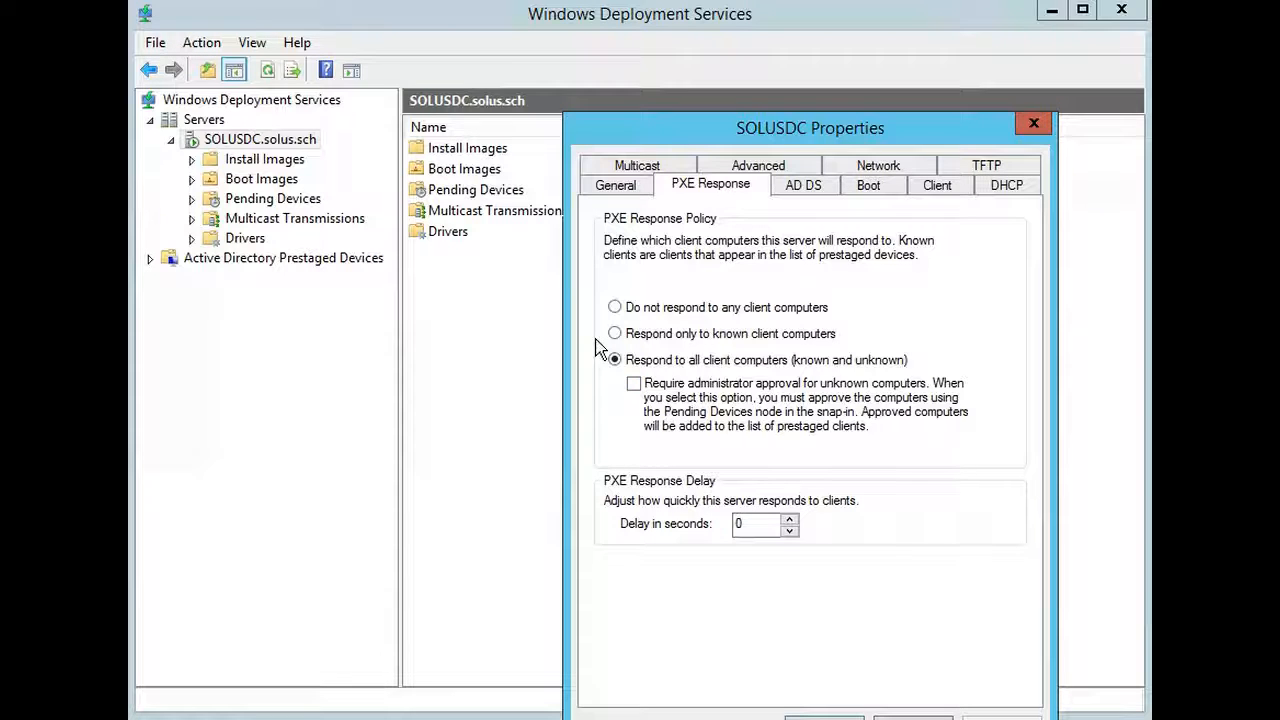
- Set the computer account location to the admincomputers organizational unit under allcomputers in the solus domain
{"action": "left_click", "coordinate": [816, 190]}
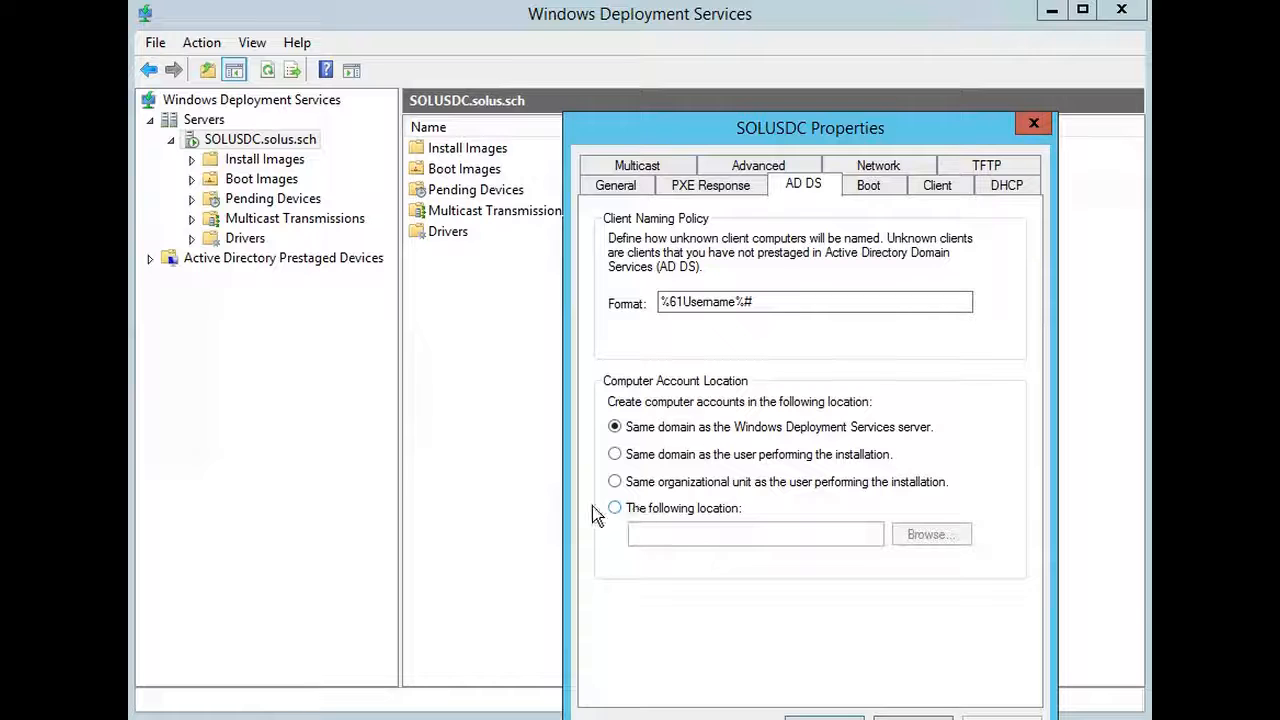
{"action": "left_click", "coordinate": [624, 508]}
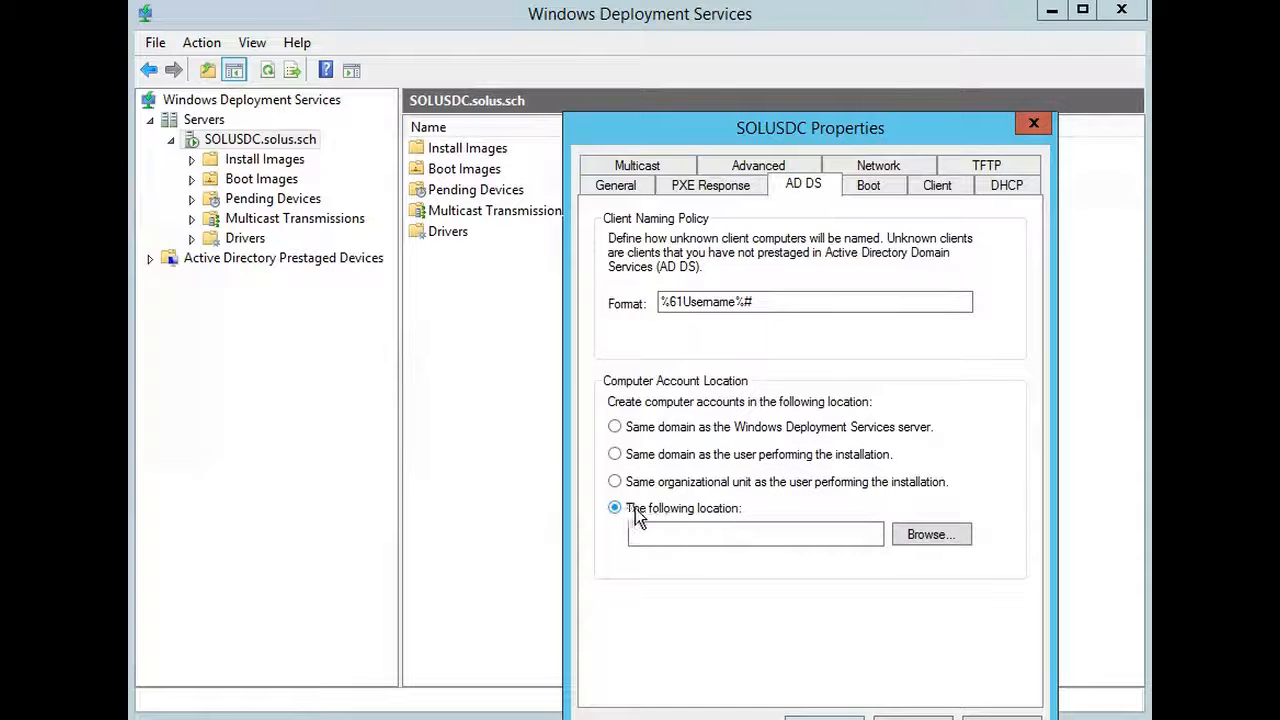
{"action": "left_click", "coordinate": [952, 540]}
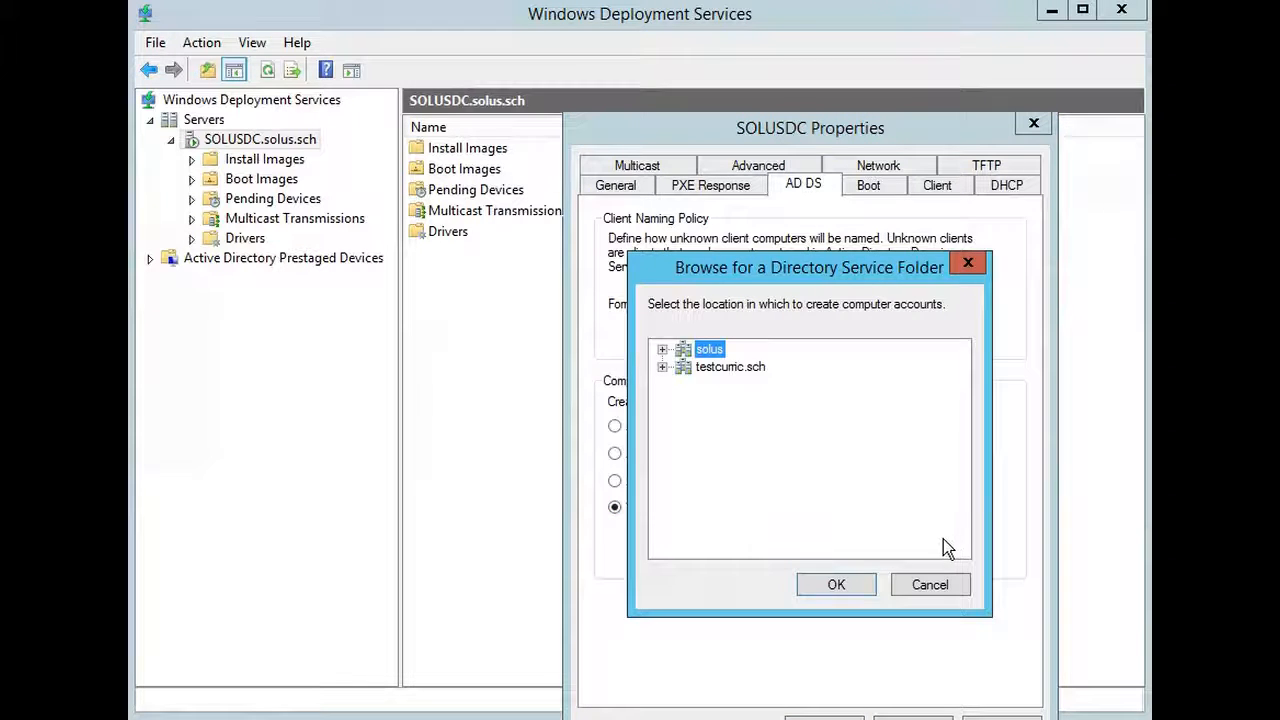
{"action": "left_click", "coordinate": [662, 349]}
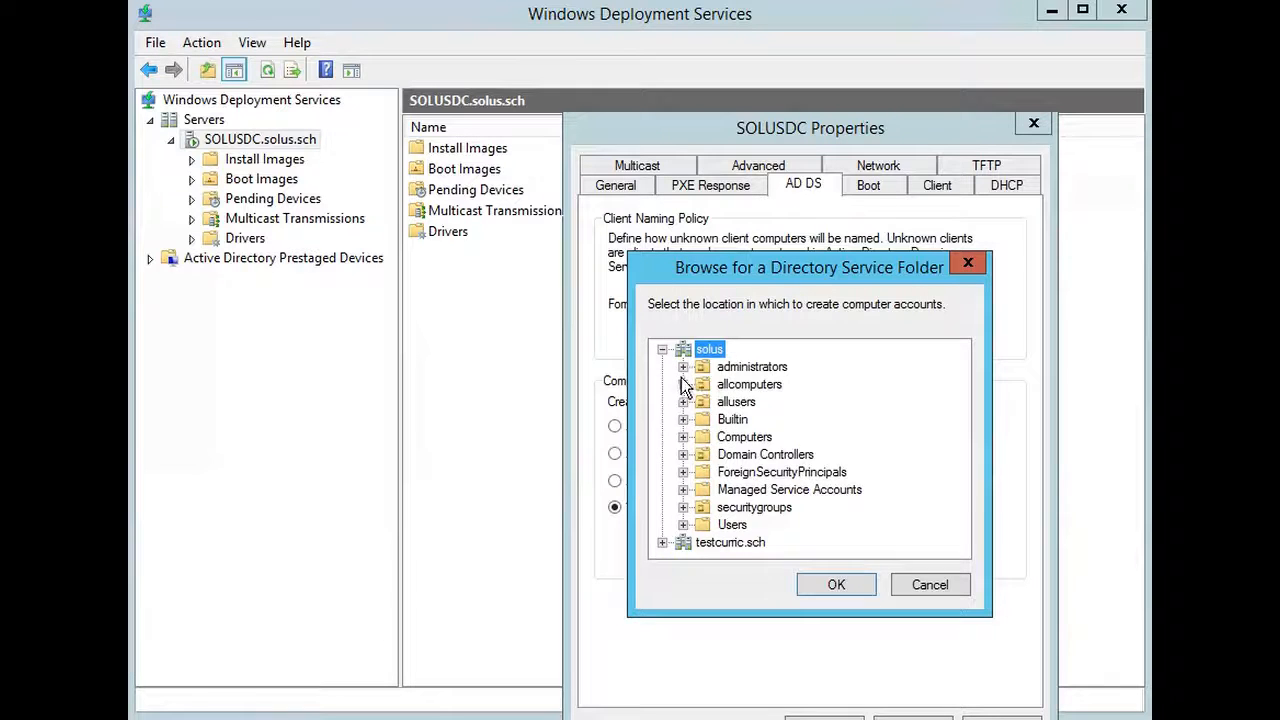
{"action": "left_click", "coordinate": [683, 384]}
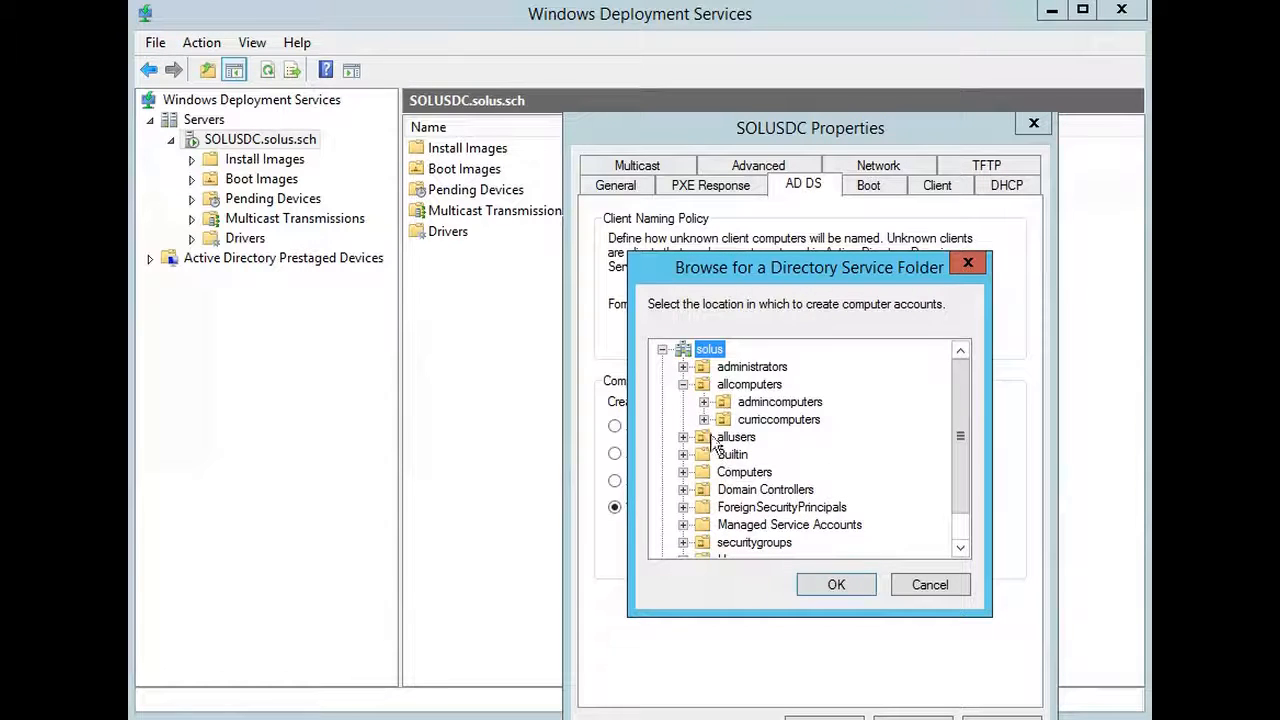
{"action": "left_click", "coordinate": [775, 402]}
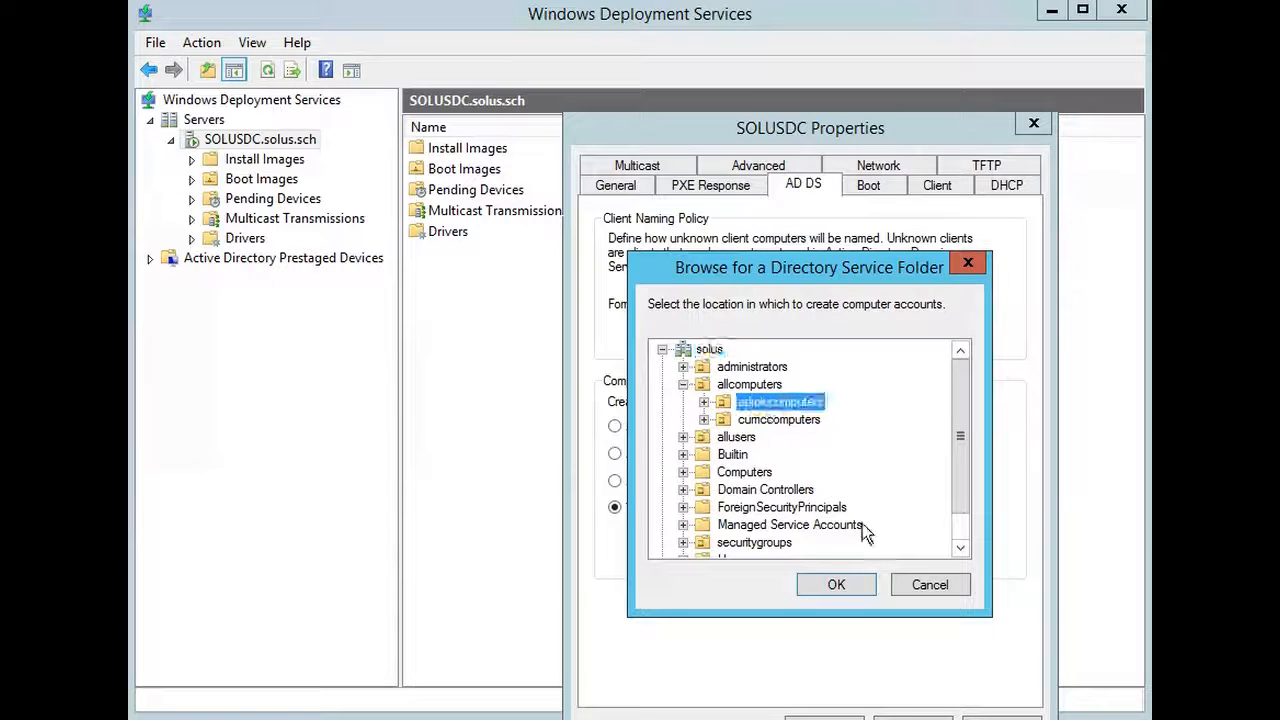
{"action": "left_click", "coordinate": [832, 584]}
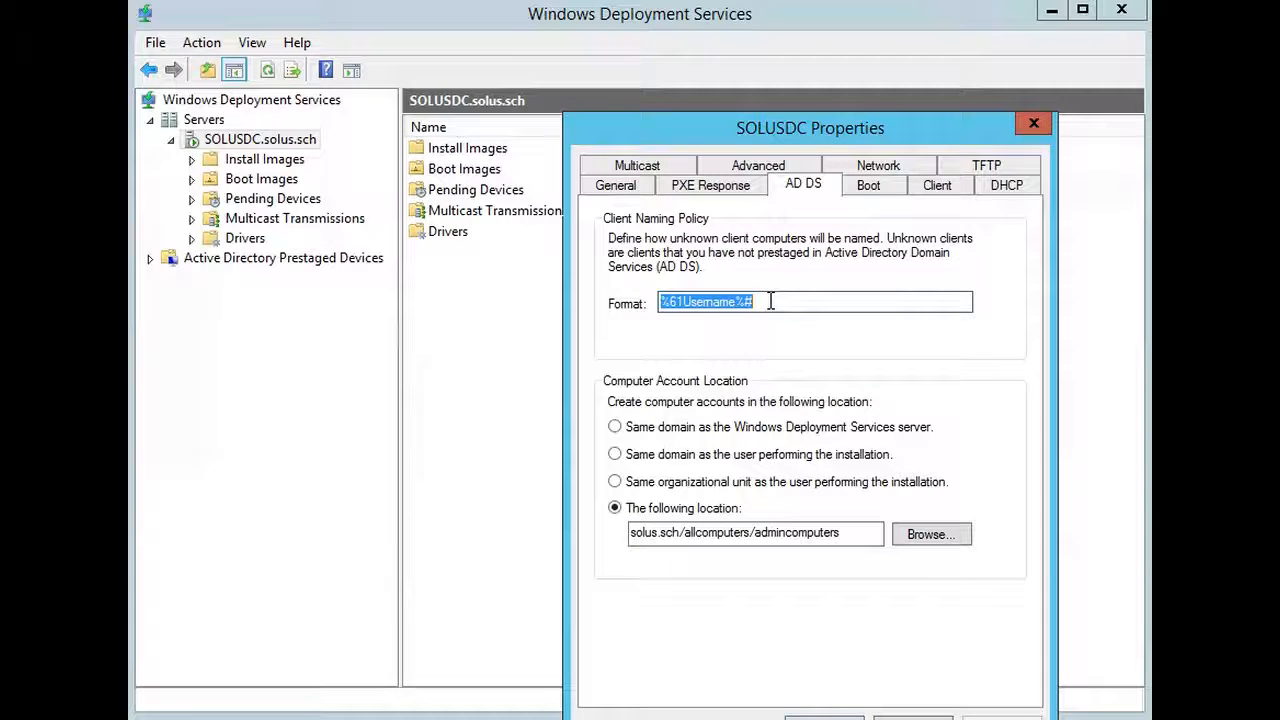
- Try bob%03# as the client naming format for unknown computers
{"action": "type", "text": "bob"}
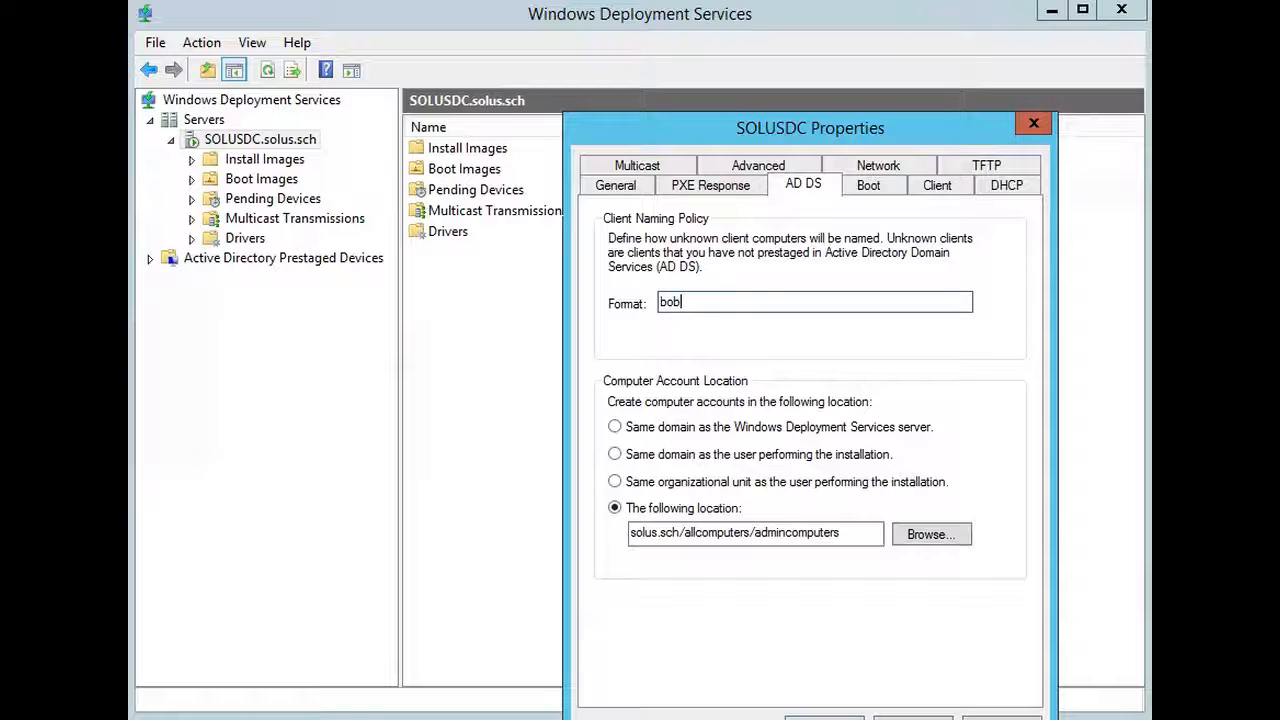
{"action": "type", "text": "#"}
{"action": "key", "text": "BackSpace"}
{"action": "type", "text": "%03#"}
- Set the client naming format to 12345station%03#
{"action": "key", "text": "ctrl+a"}
{"action": "type", "text": "12345station%03#"}
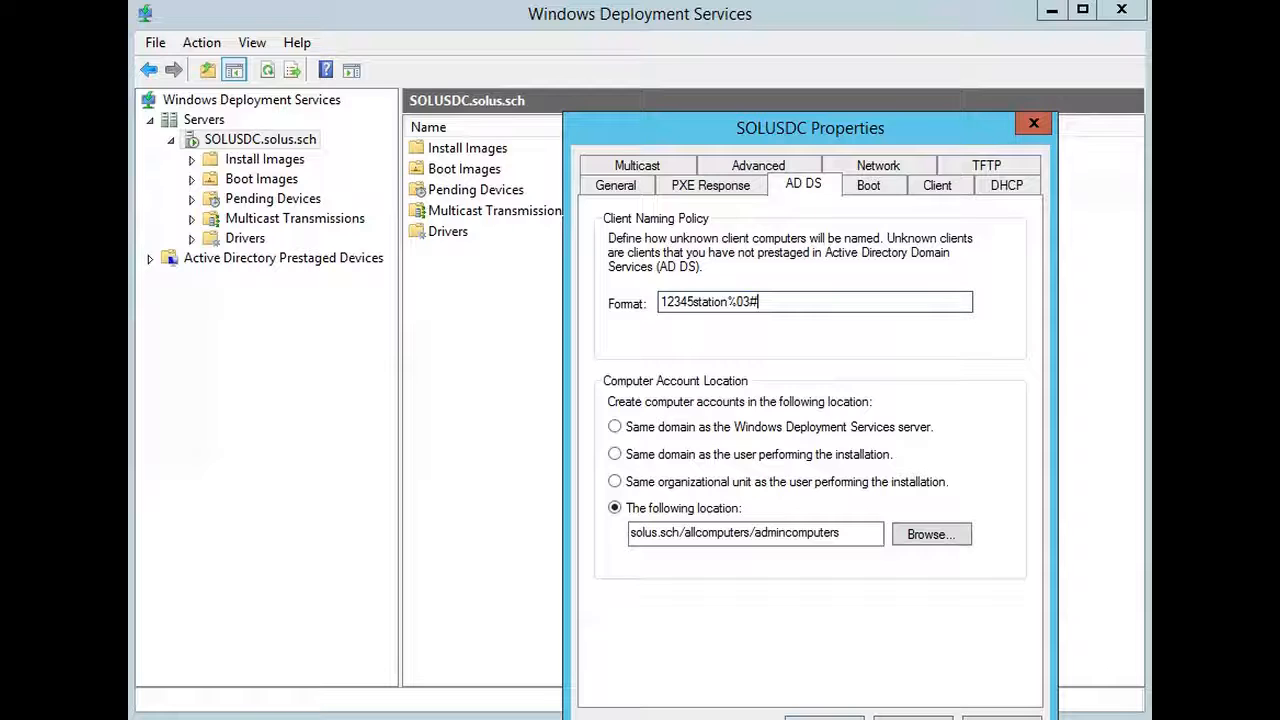
- Set the PXE boot policy for known clients to always continue the PXE boot
{"action": "left_click", "coordinate": [883, 190]}
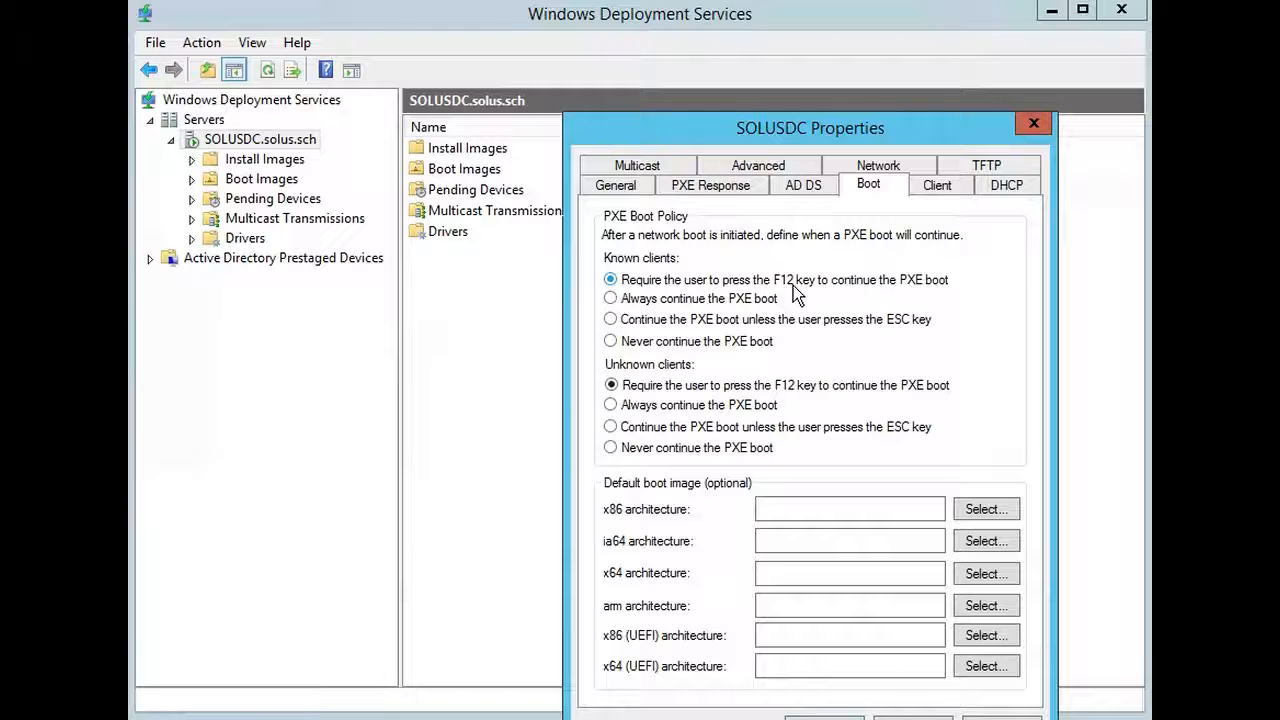
{"action": "left_click", "coordinate": [608, 300]}
{"action": "left_click", "coordinate": [611, 319]}
{"action": "left_click", "coordinate": [610, 340]}
{"action": "left_click", "coordinate": [610, 279]}
{"action": "left_click", "coordinate": [612, 300]}
- Enable unattended installation for clients and select the x64 (UEFI) architecture unattend file entry
{"action": "left_click", "coordinate": [938, 188]}
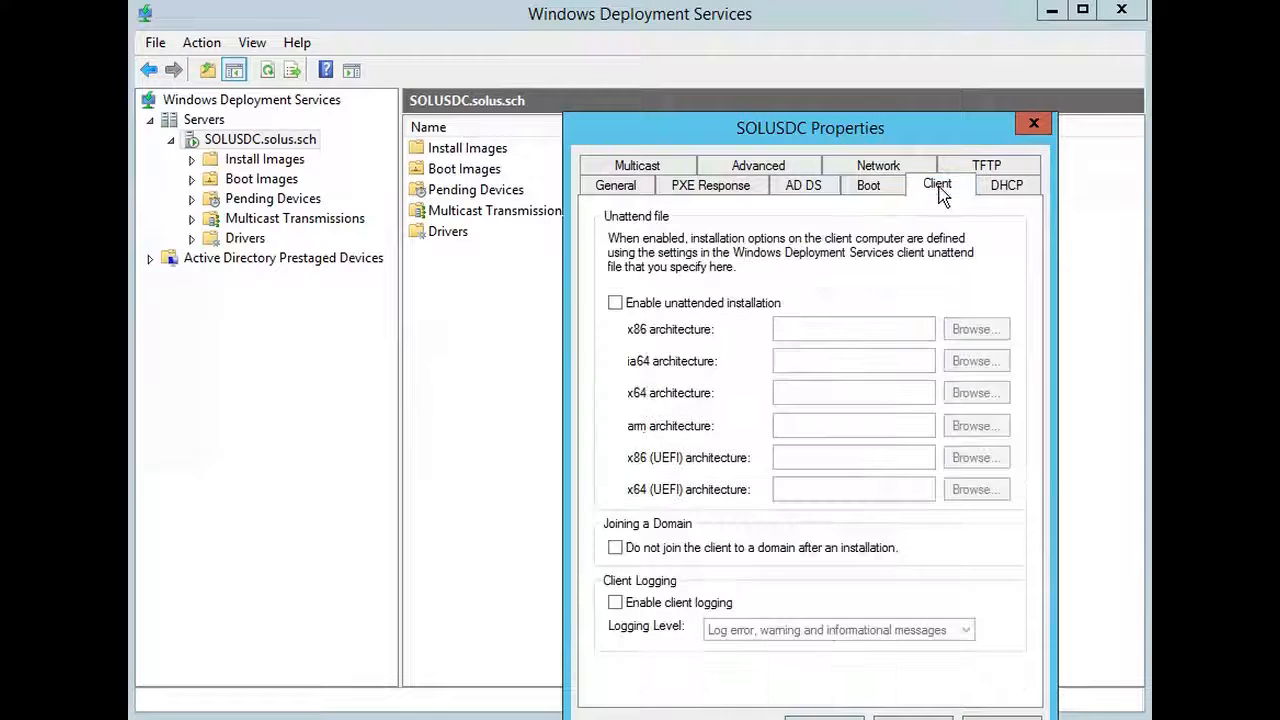
{"action": "left_click", "coordinate": [720, 305]}
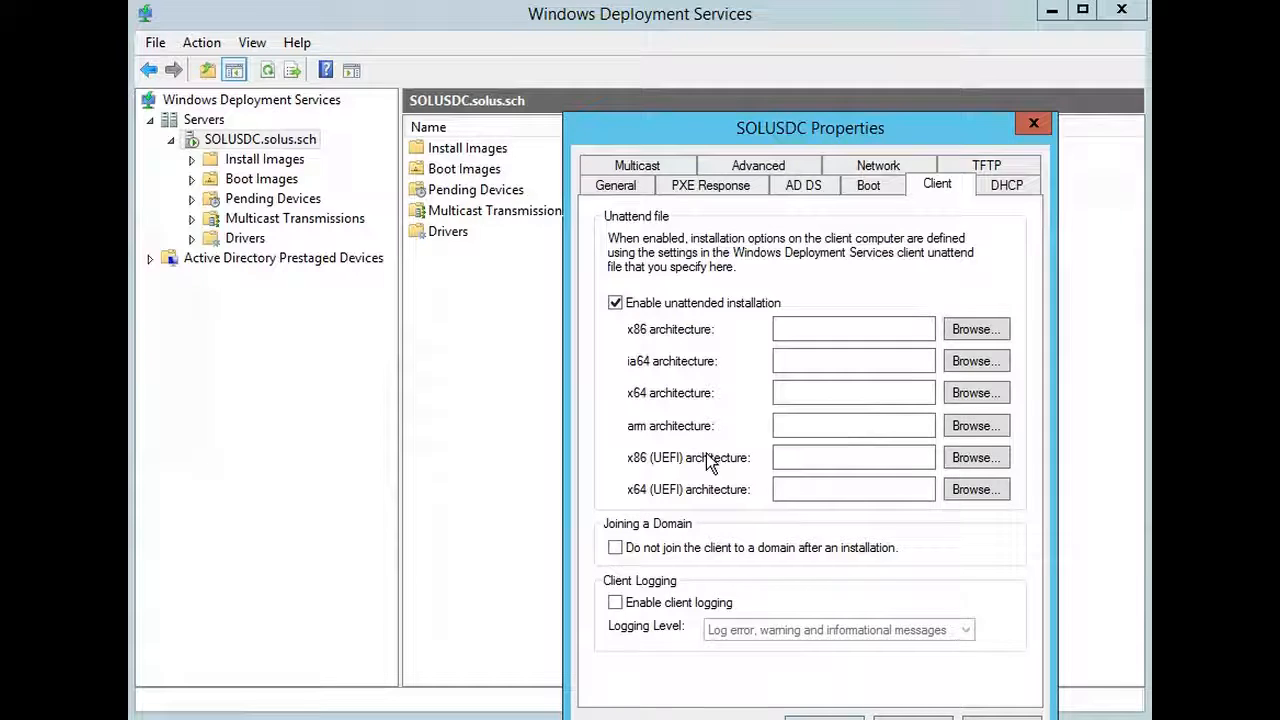
{"action": "left_click", "coordinate": [843, 484]}
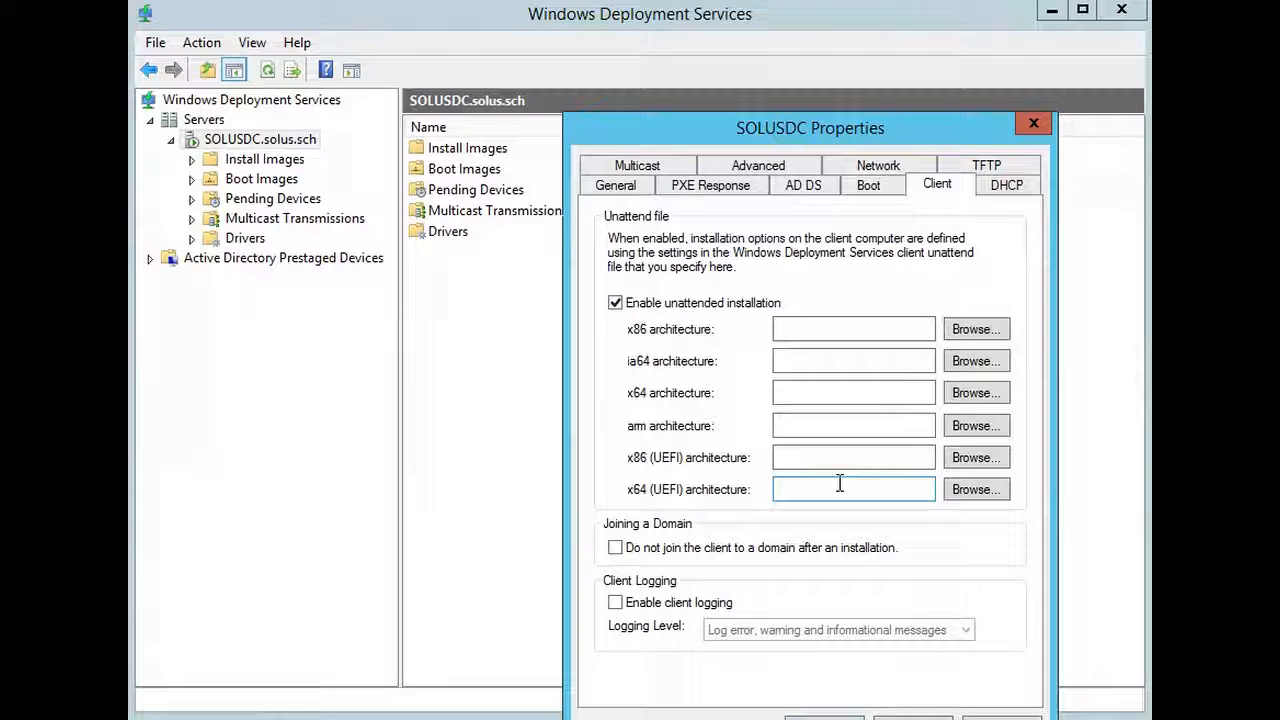
- Review the server's DHCP, multicast, advanced, network and TFTP settings, and return to its general information
{"action": "left_click", "coordinate": [1008, 187]}
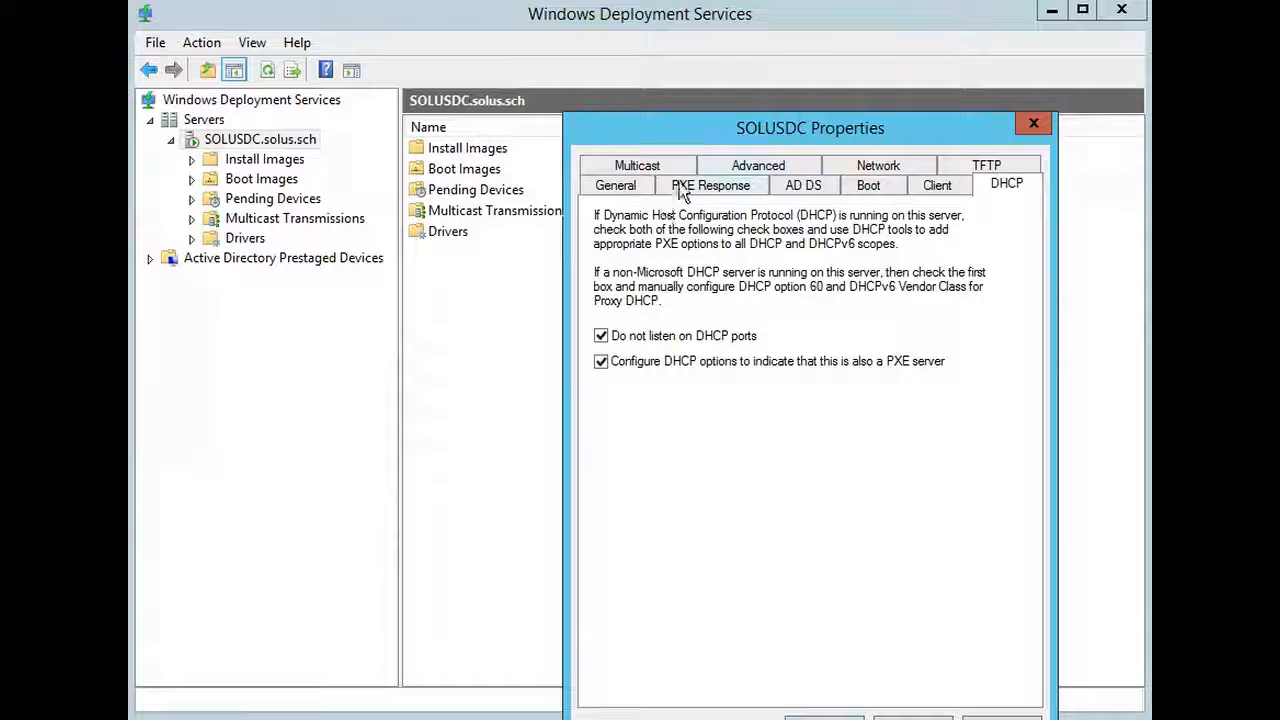
{"action": "left_click", "coordinate": [645, 166]}
{"action": "left_click", "coordinate": [750, 192]}
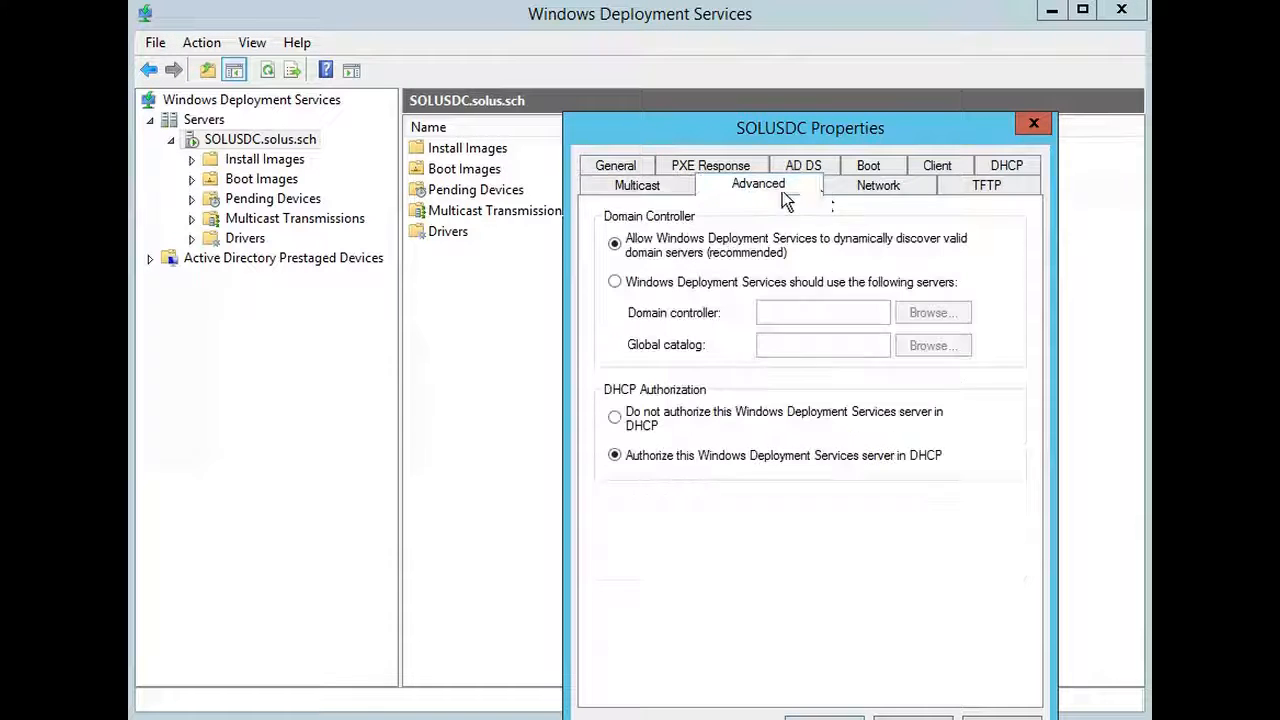
{"action": "left_click", "coordinate": [891, 190]}
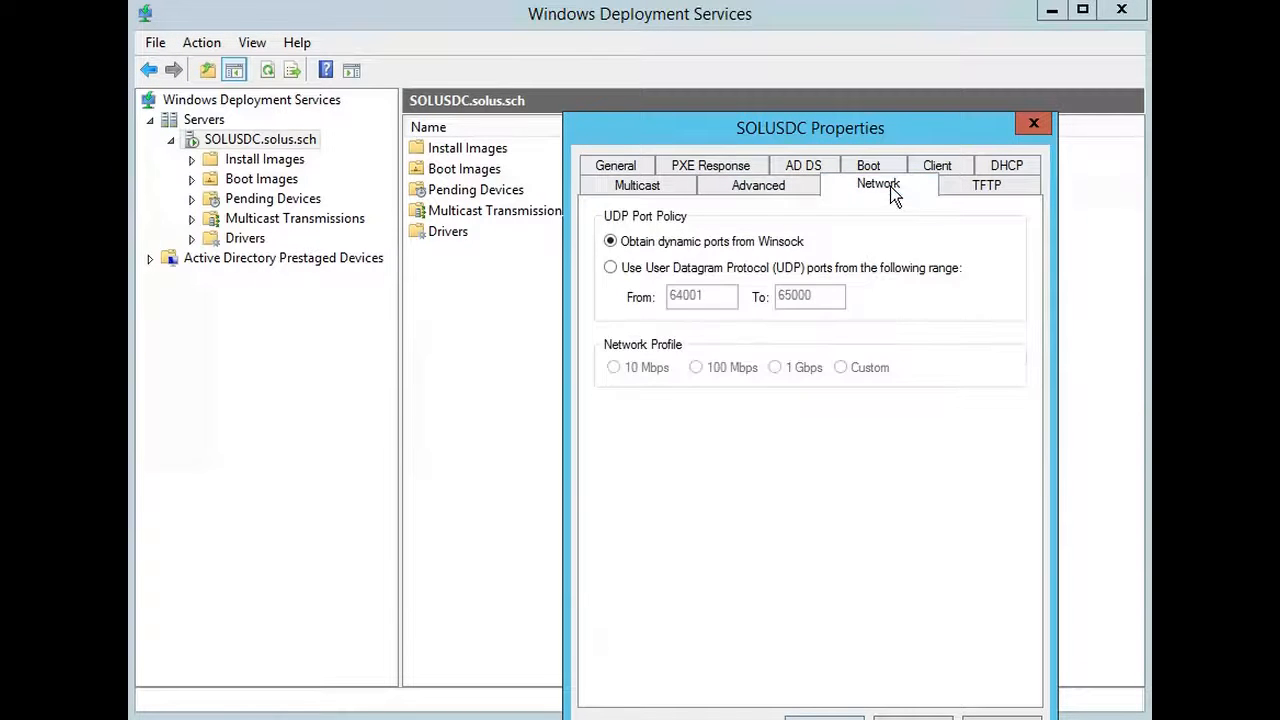
{"action": "left_click", "coordinate": [998, 186]}
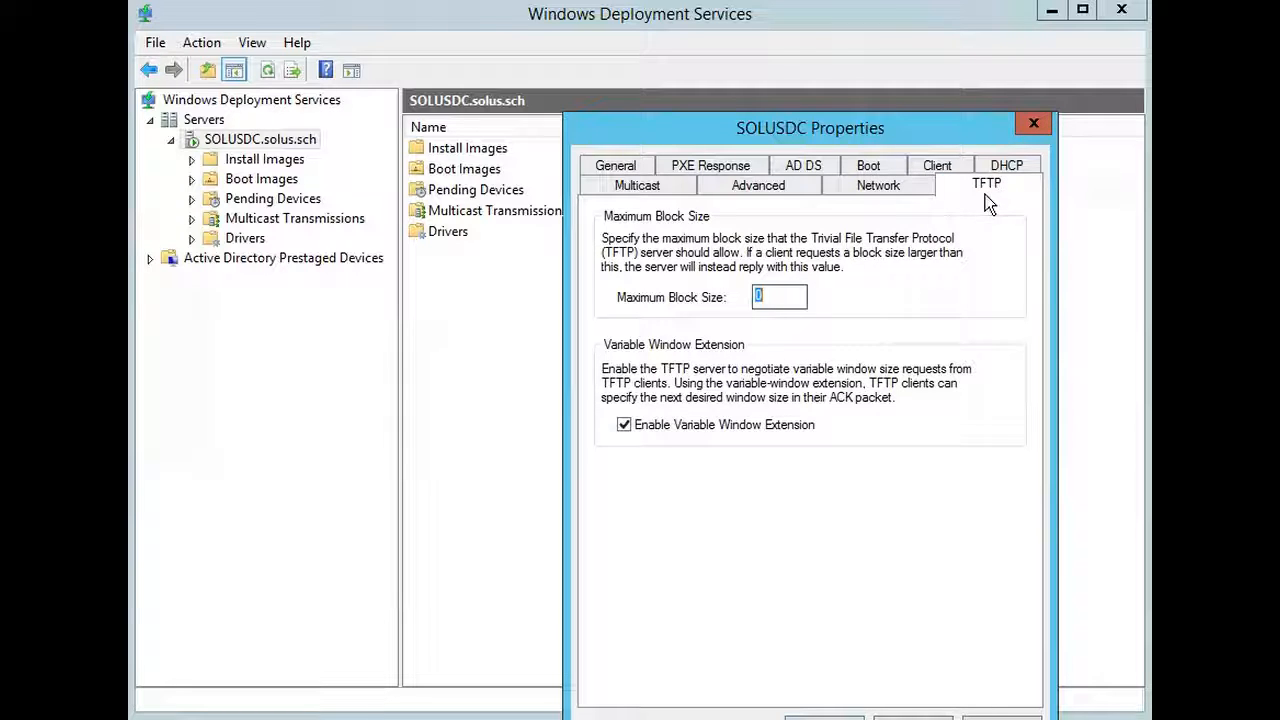
{"action": "left_click", "coordinate": [613, 166]}
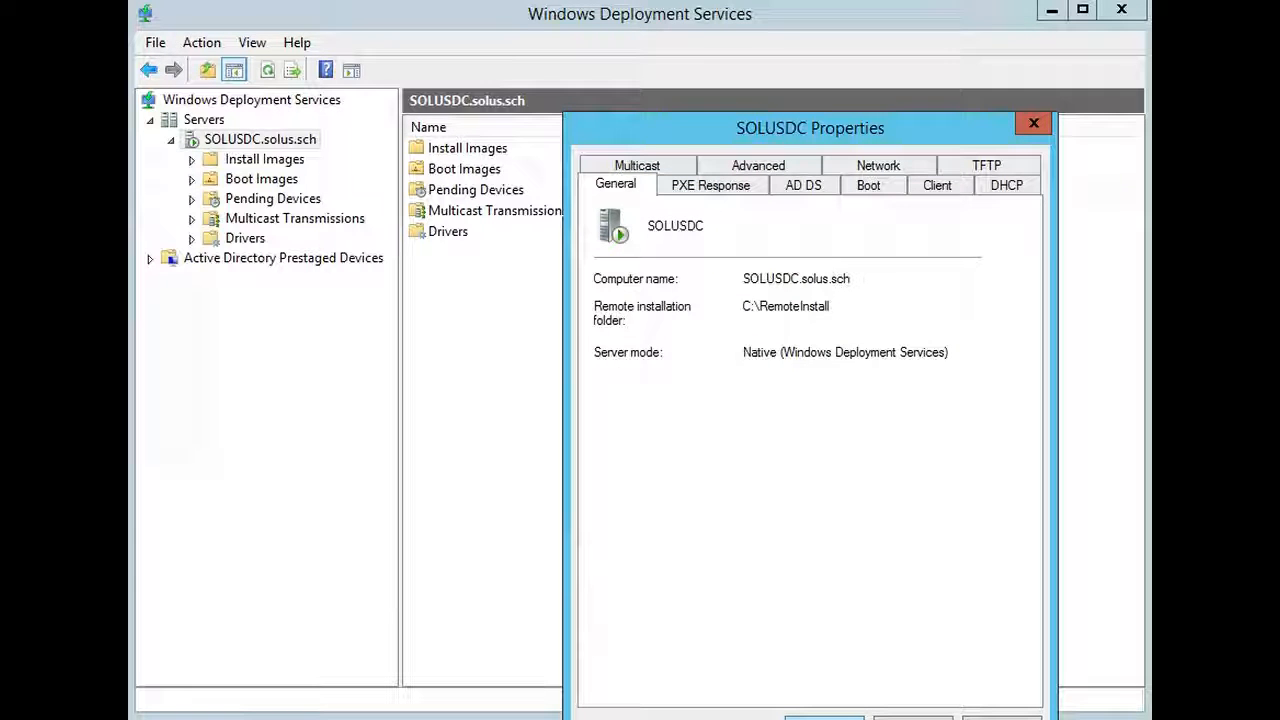